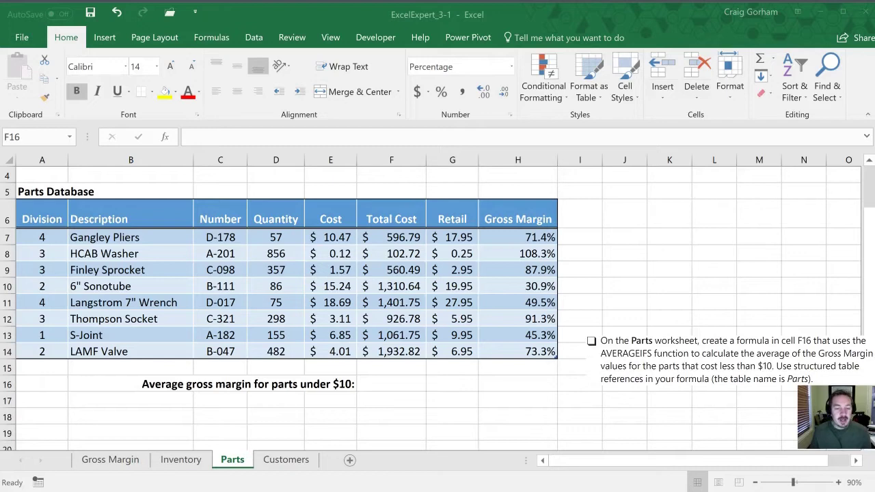
Step: In Parts cell F16, start an AVERAGEIFS formula by picking it from the =ave suggestions
click(397, 380)
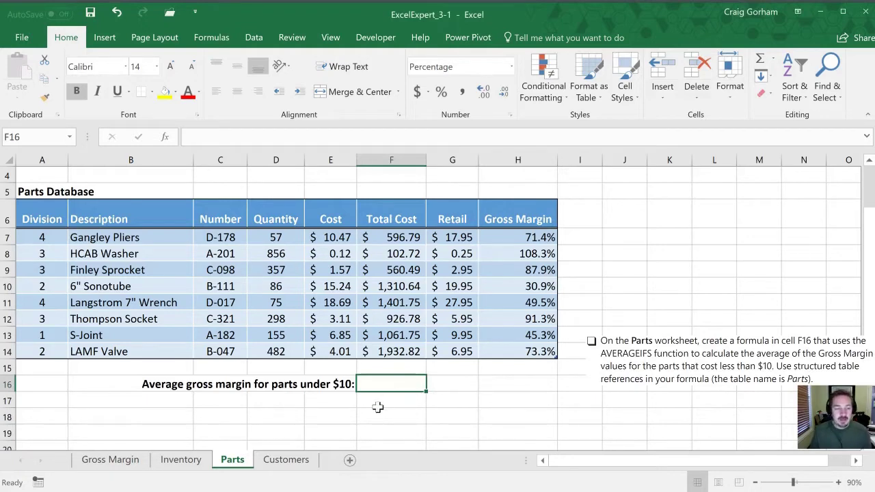
key(F2)
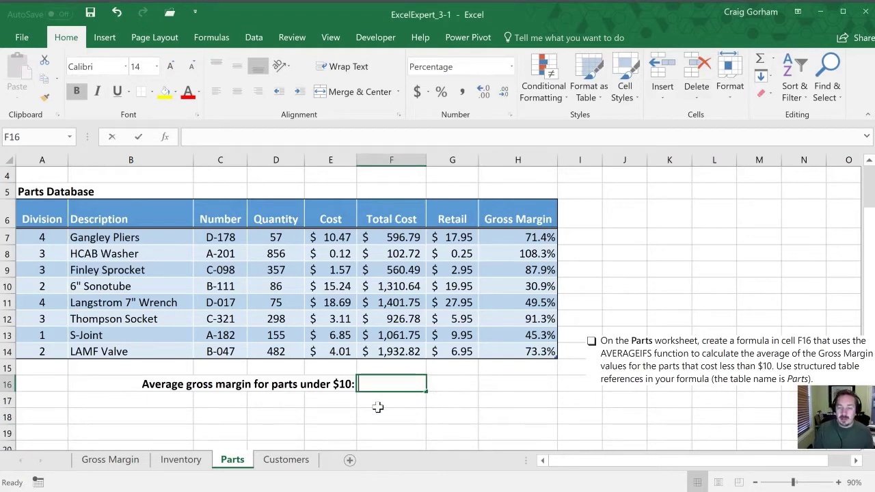
text(=ave)
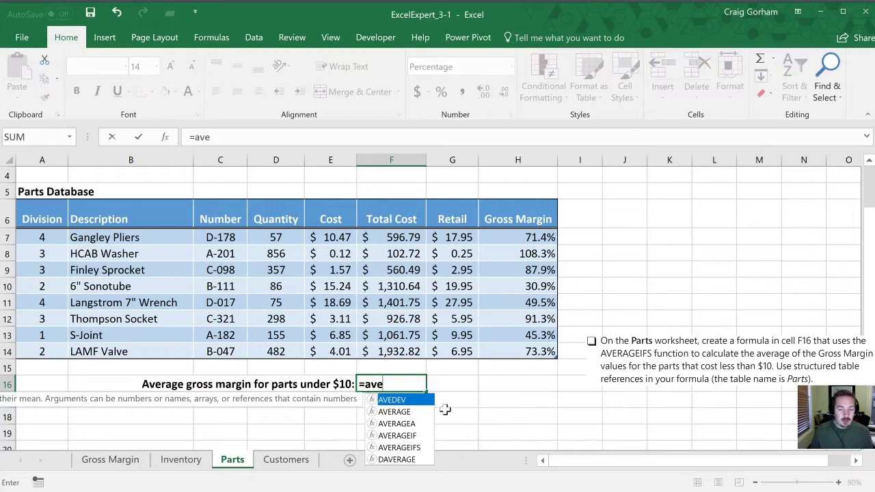
key(Down)
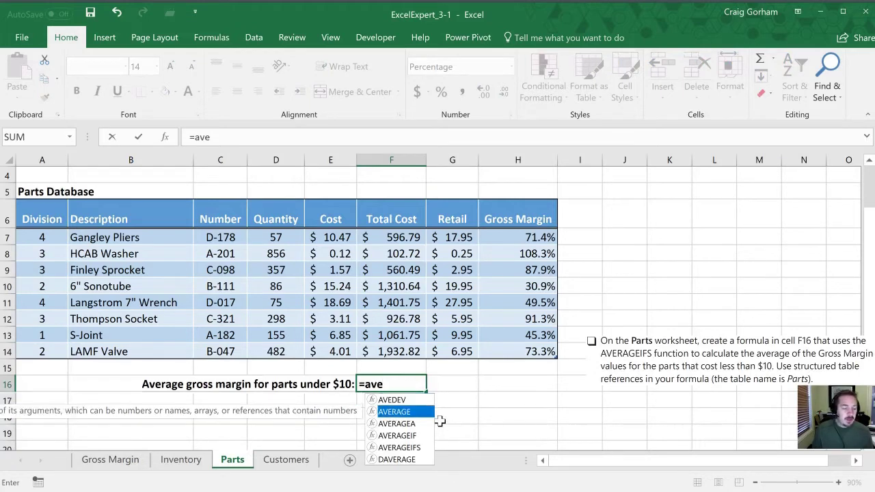
key(Down)
key(Down)
key(Down)
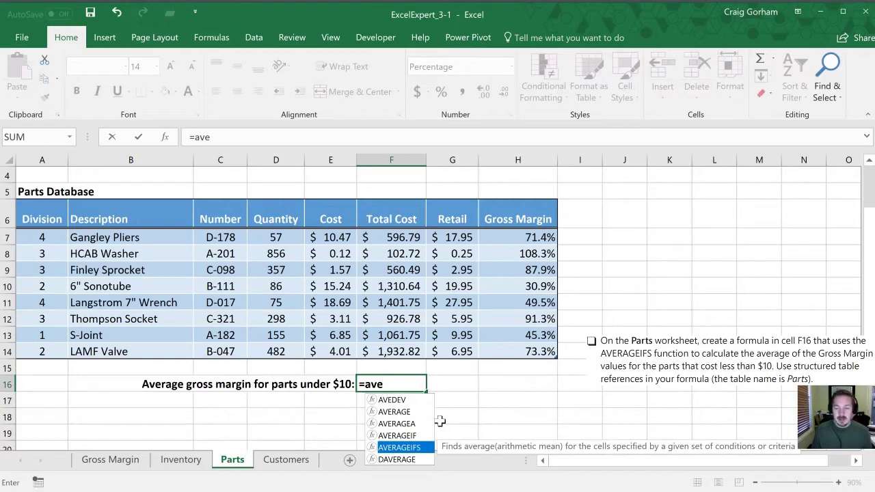
key(Tab)
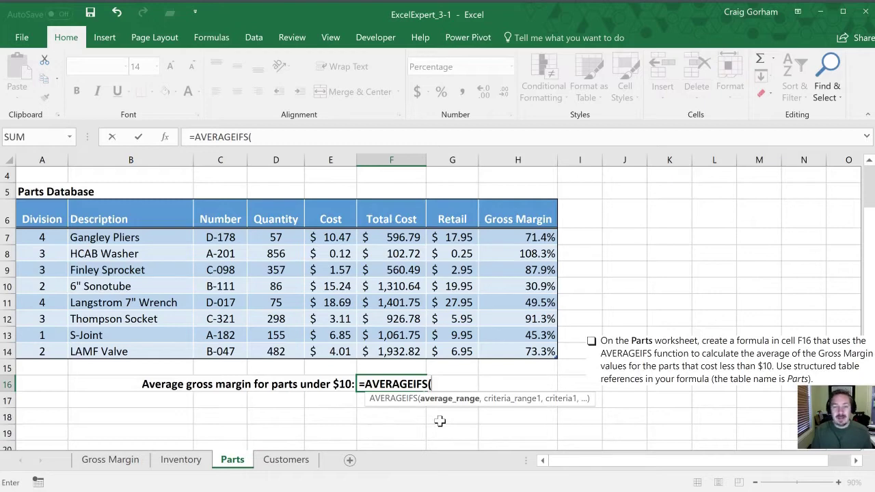
Step: Enter Parts[Gross Margin] as the average range of the F16 formula
text(pa)
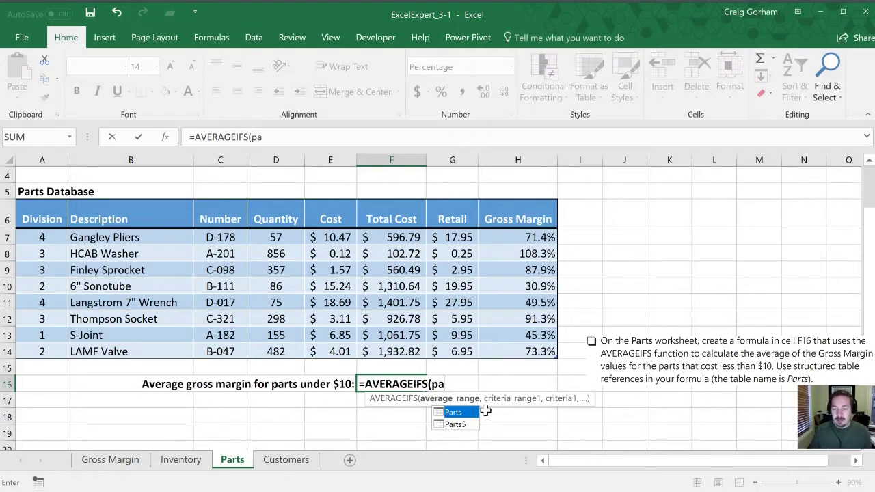
key(Tab)
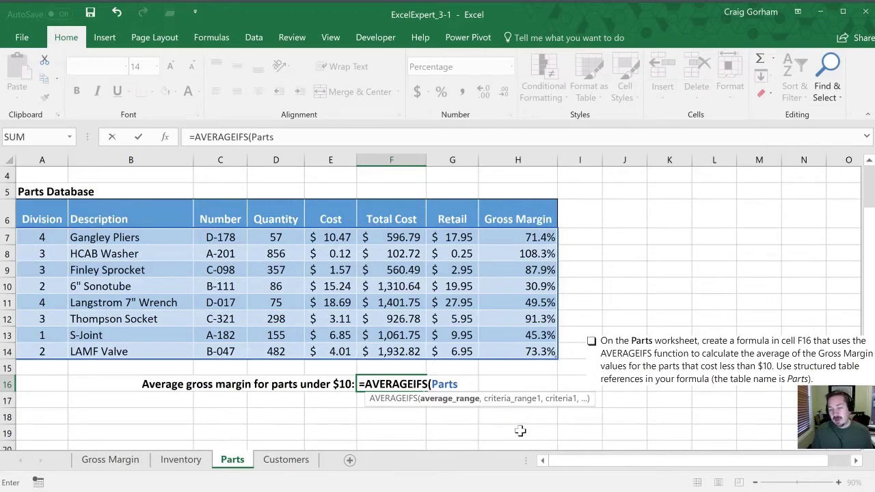
text([)
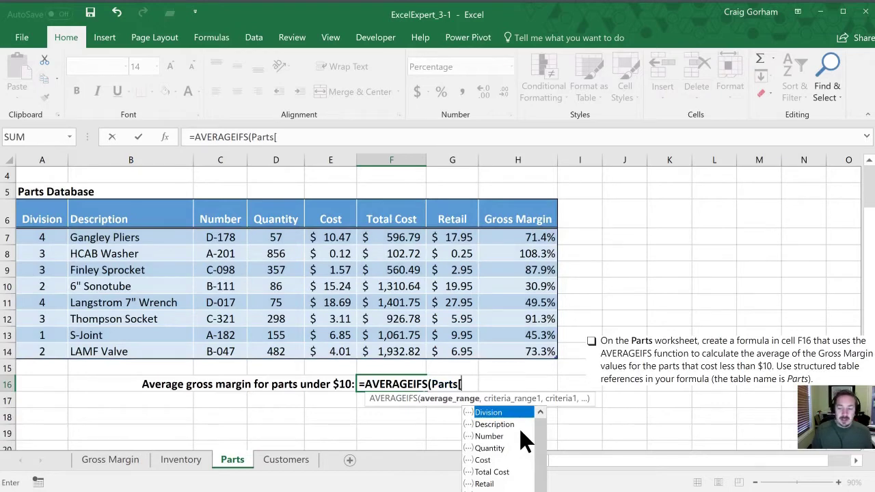
text(gr)
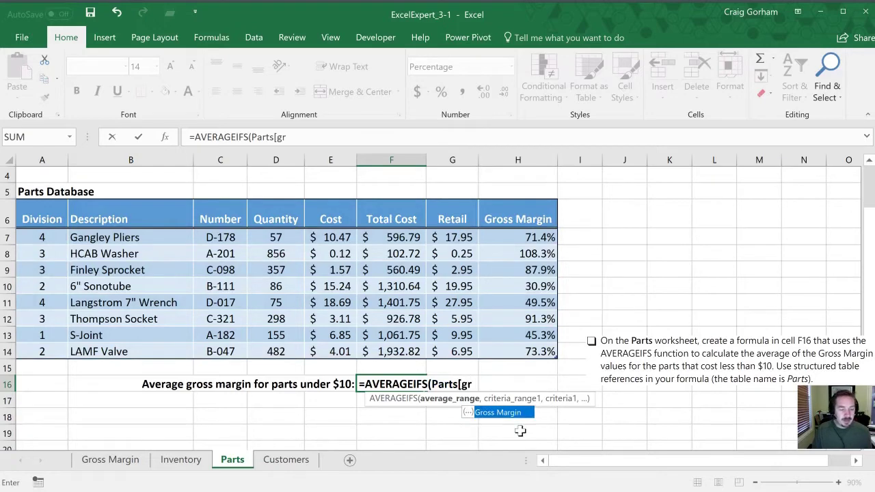
key(Tab)
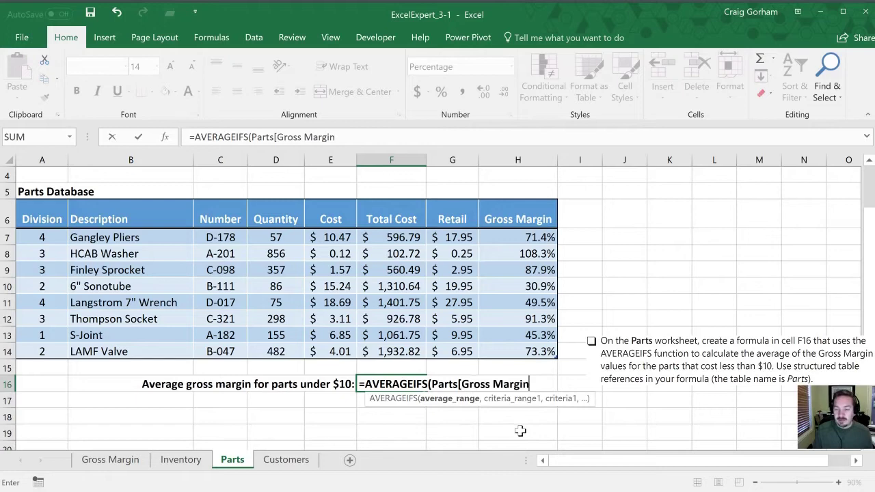
text(])
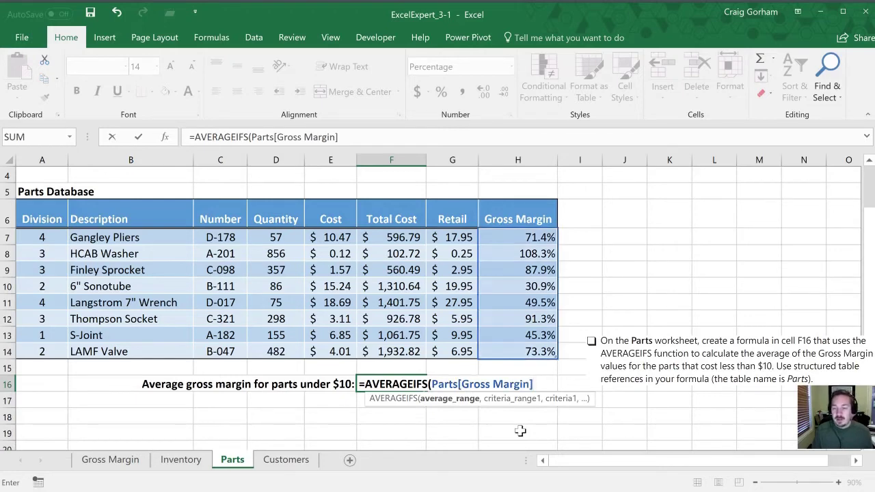
text(,)
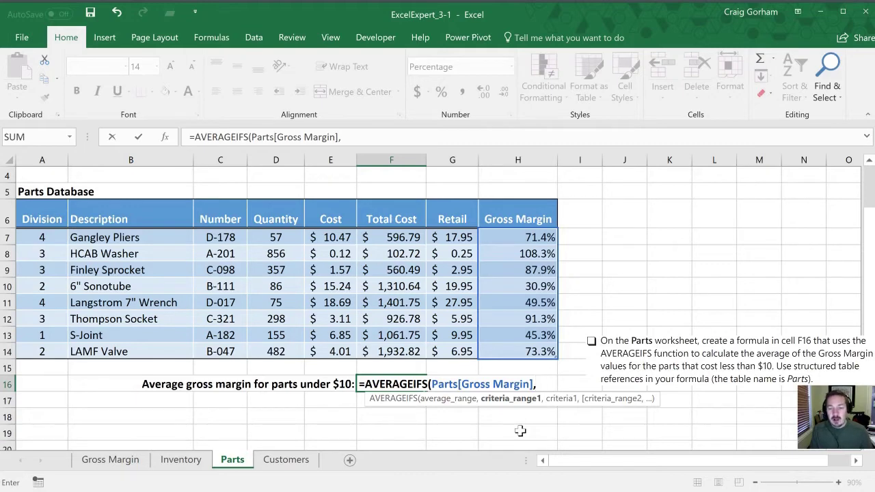
Step: Add Parts[Cost] as the criteria range of the F16 AVERAGEIFS formula
text(part)
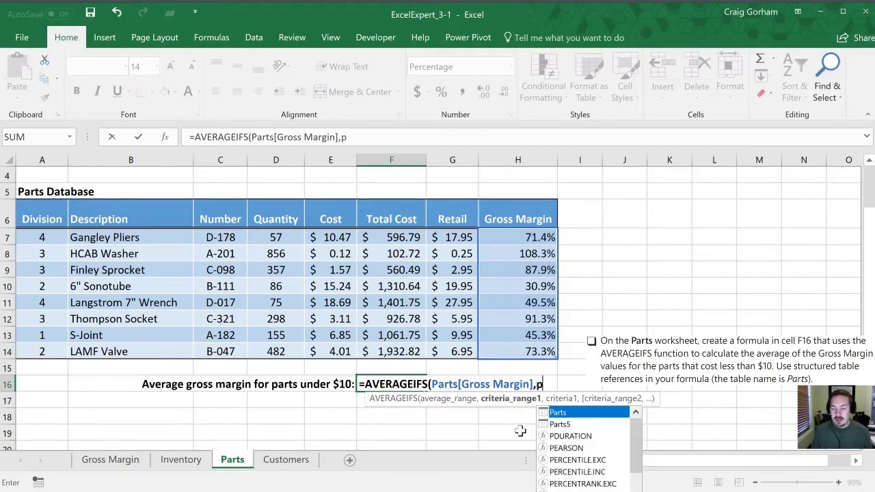
key(Tab)
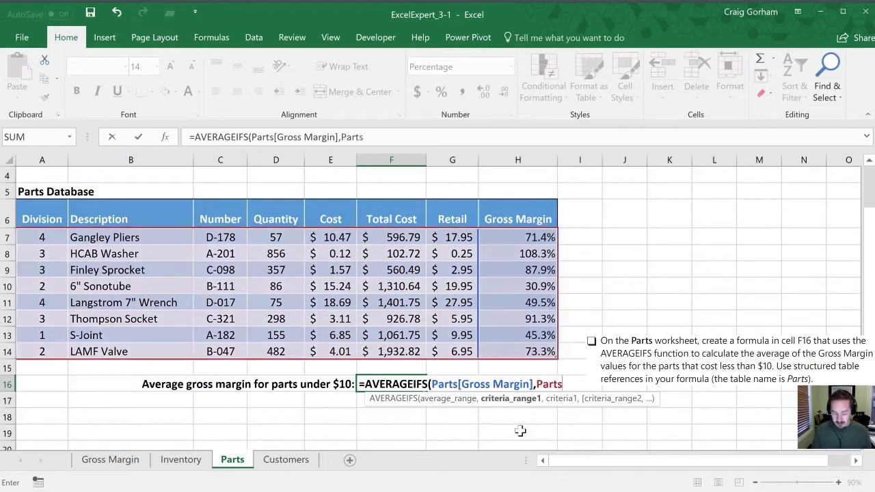
text([)
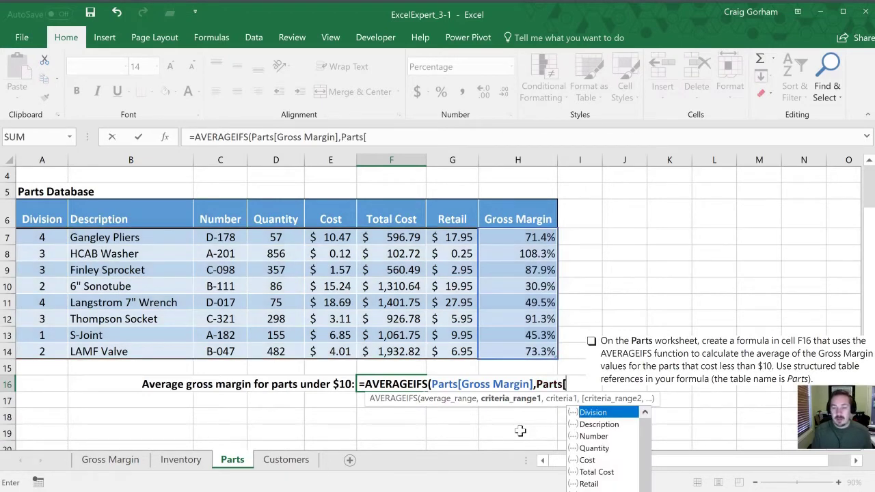
text(c)
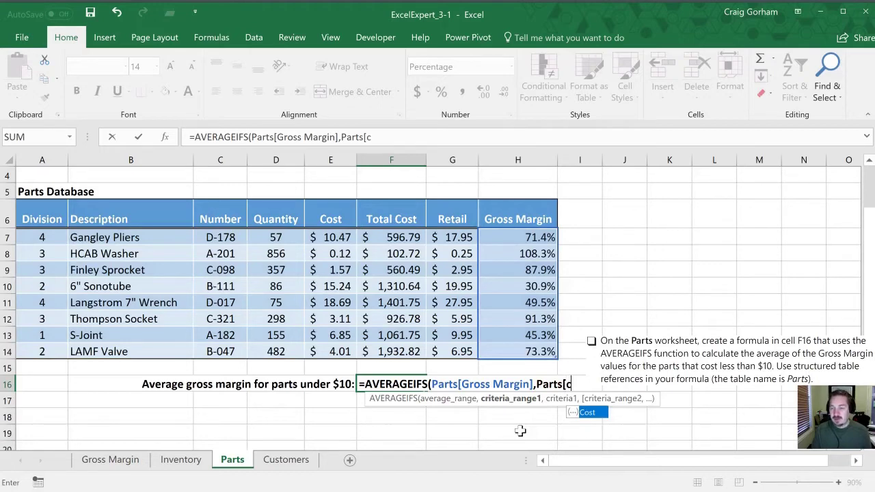
key(Tab)
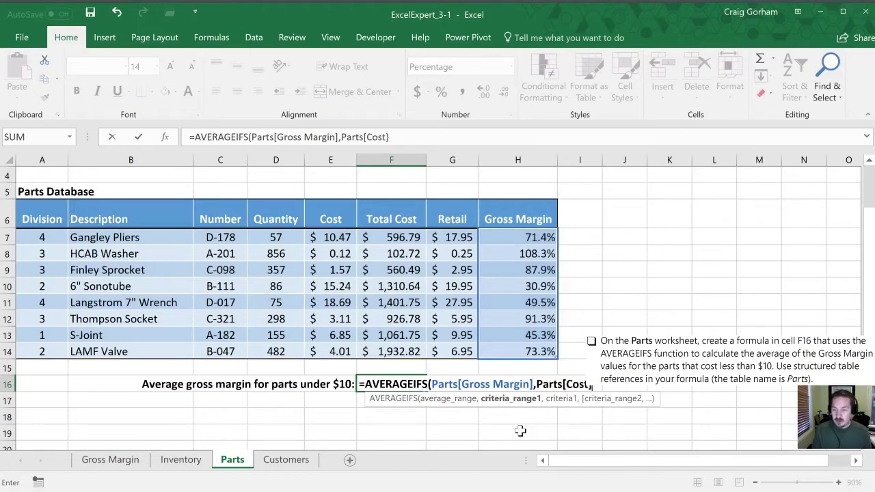
text(])
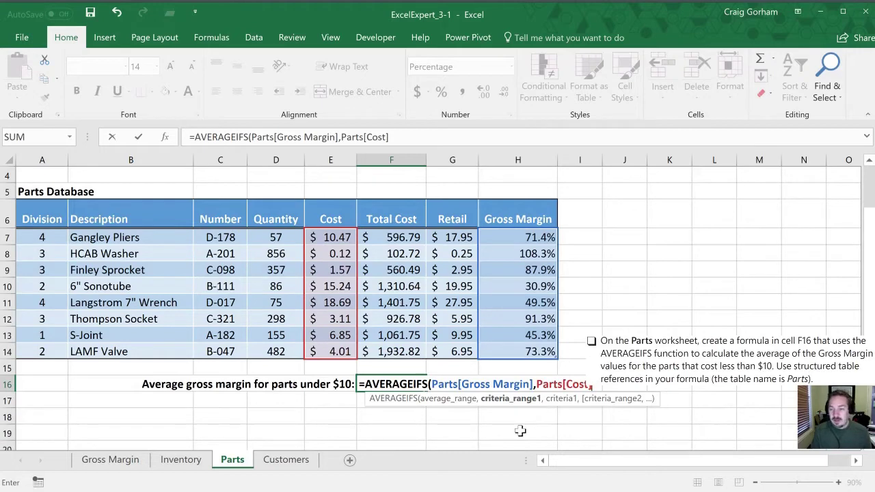
text(,)
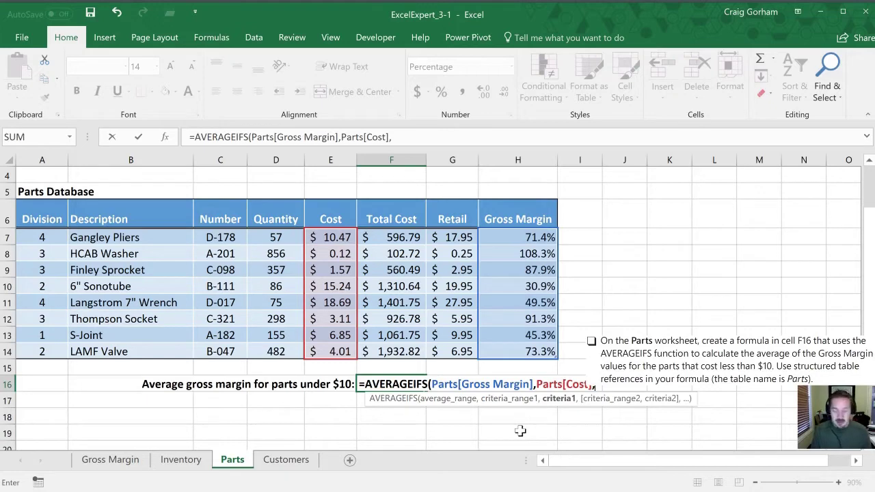
Step: Finish the F16 formula with criterion ">10" and commit it, showing 50.6%
text(">10)
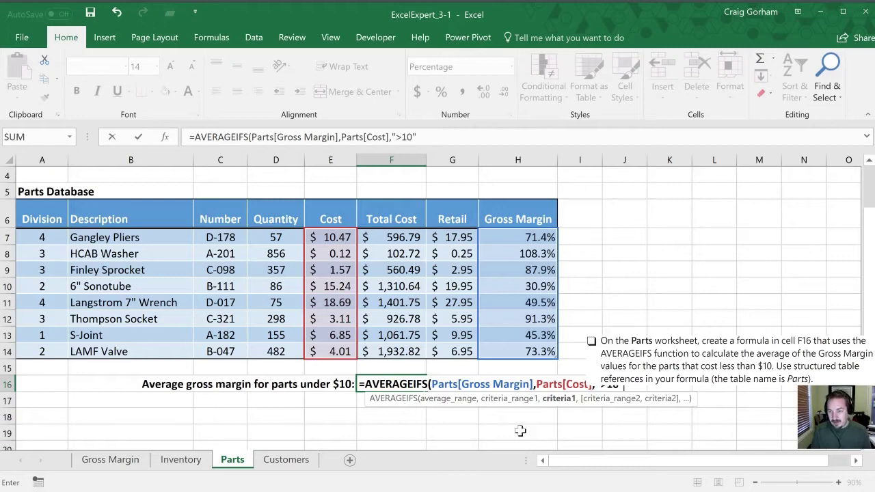
text("))
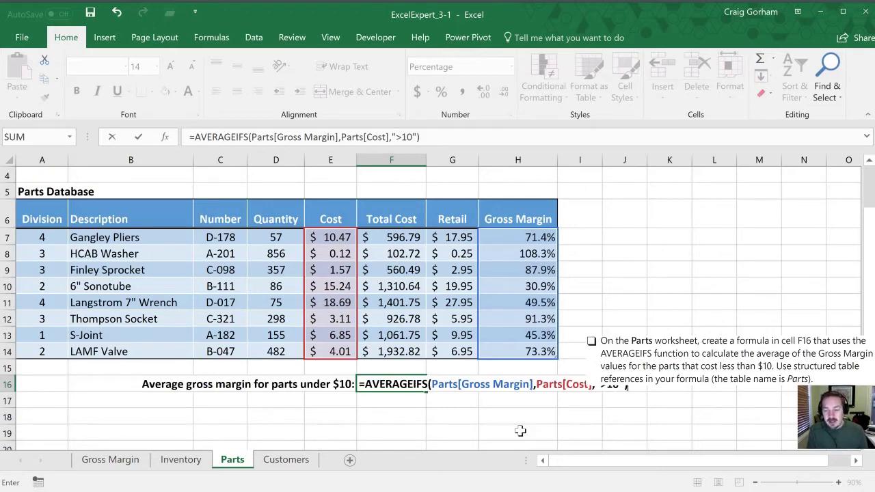
scroll(525, 384, up, 1)
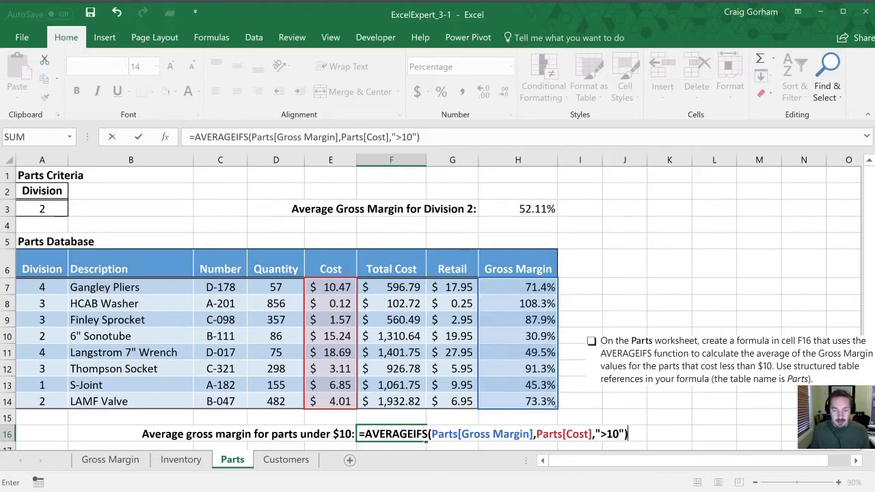
key(Return)
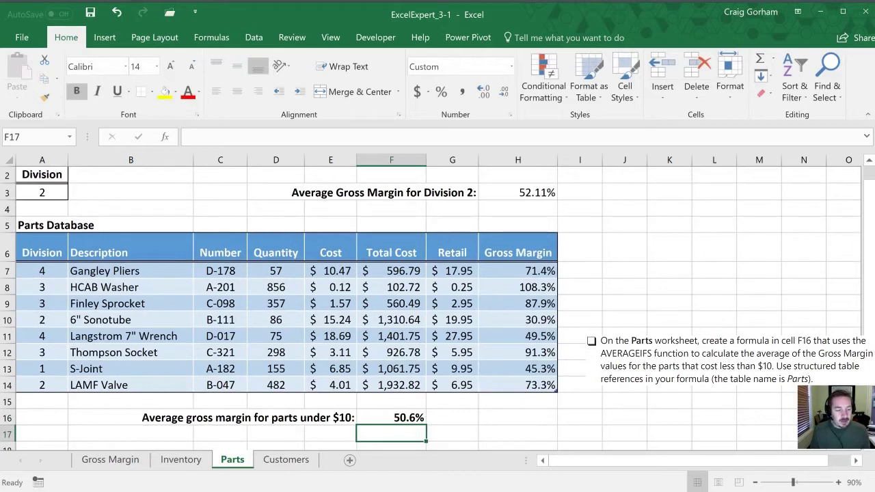
click(391, 418)
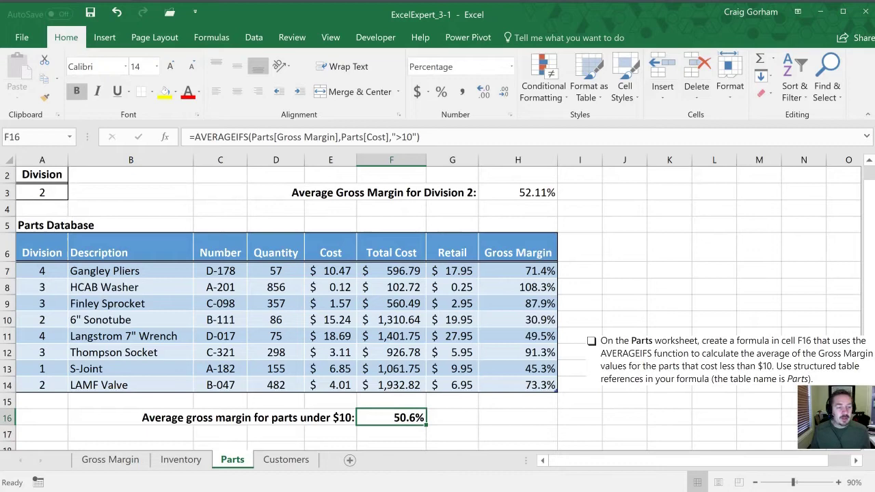
Step: Change the F16 criterion from ">10" to "<10", giving 81.2%
click(401, 136)
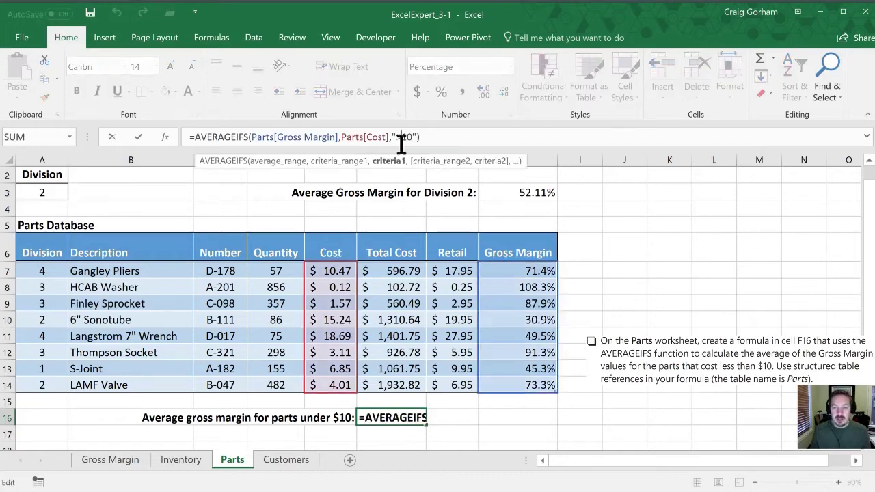
key(BackSpace)
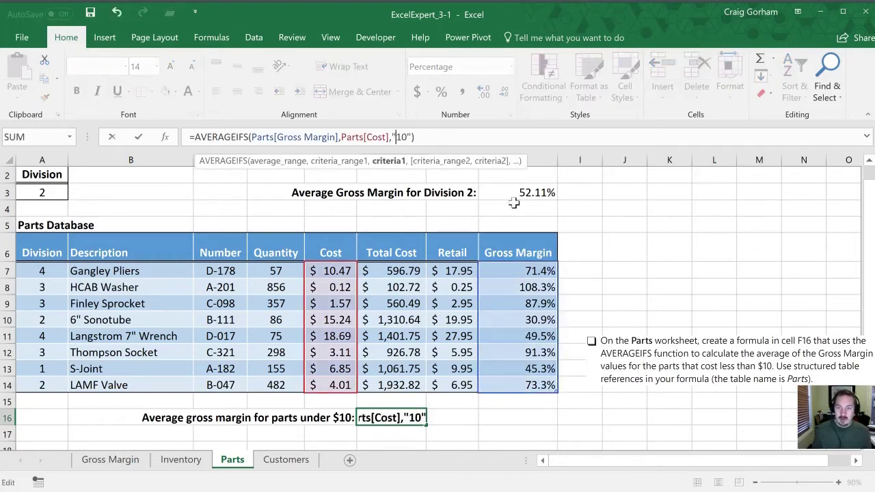
text(<)
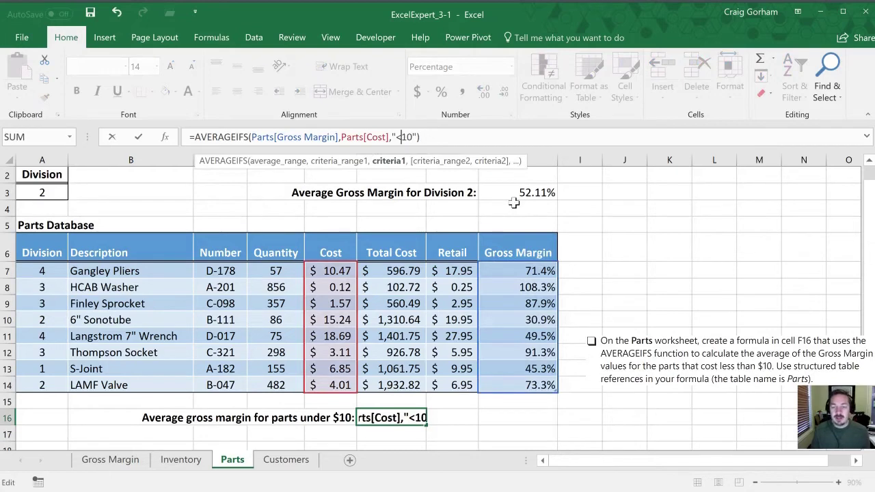
key(Return)
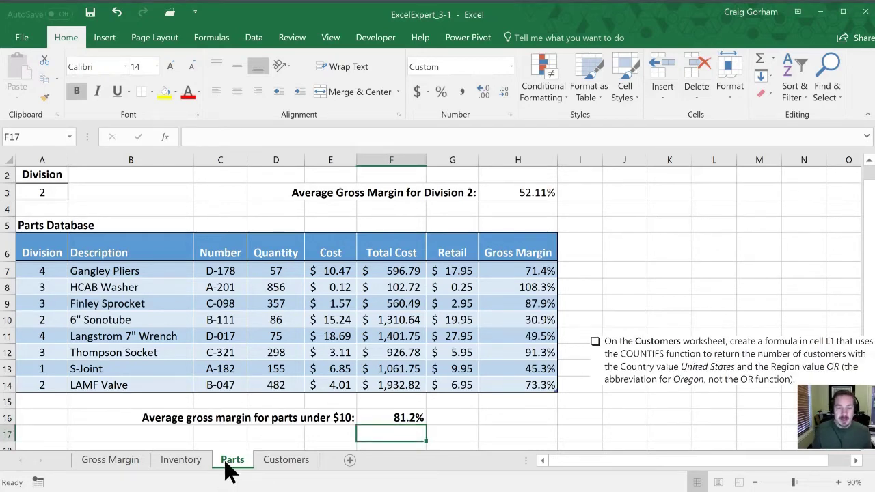
Step: On the Customers sheet, start a COUNTIFS formula in cell L1
key(ctrl+Page_Down)
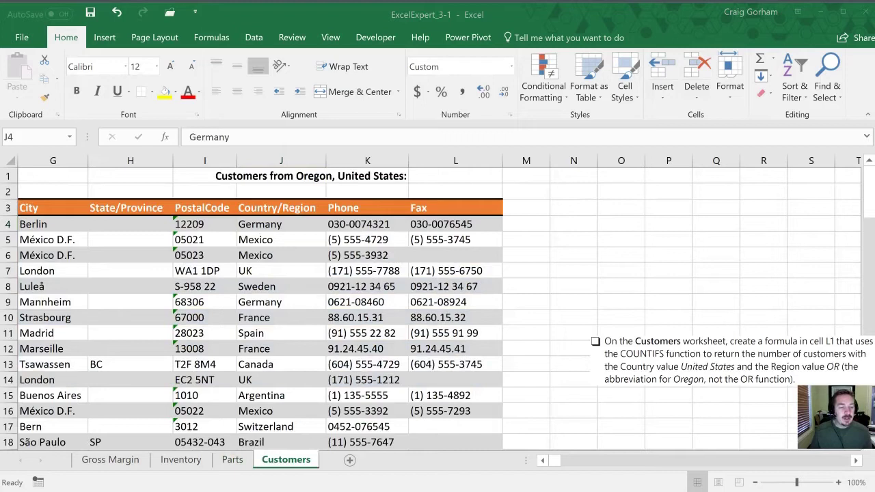
click(440, 181)
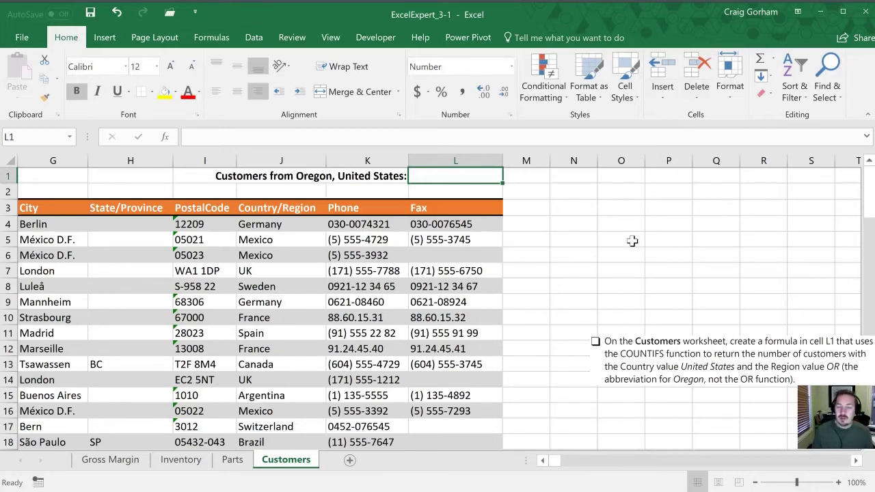
text(=co)
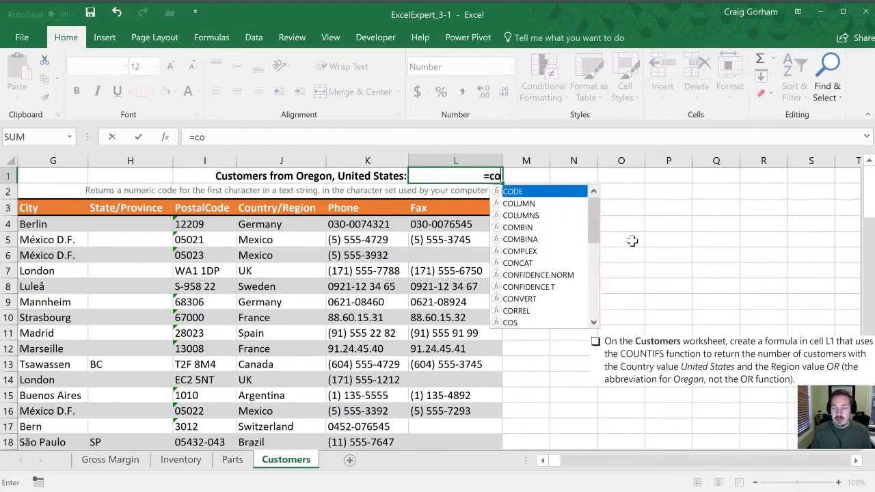
text(unt)
key(Down)
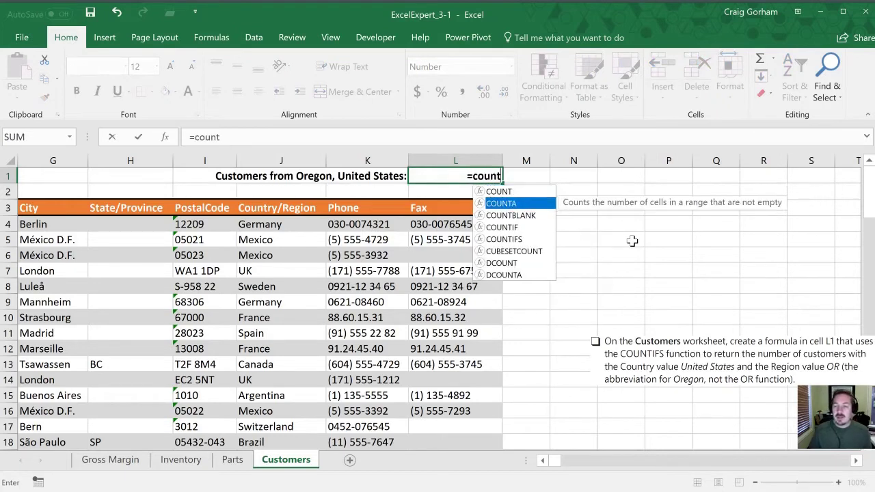
key(Down)
key(Down)
key(Down)
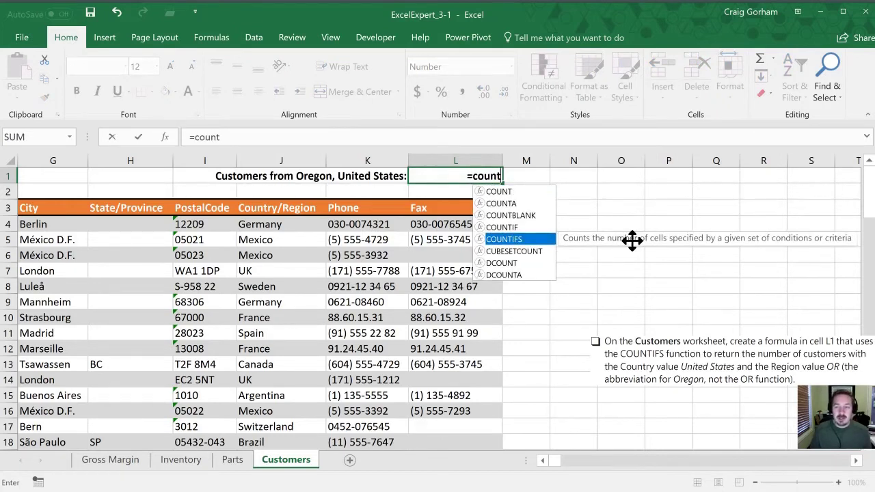
key(Tab)
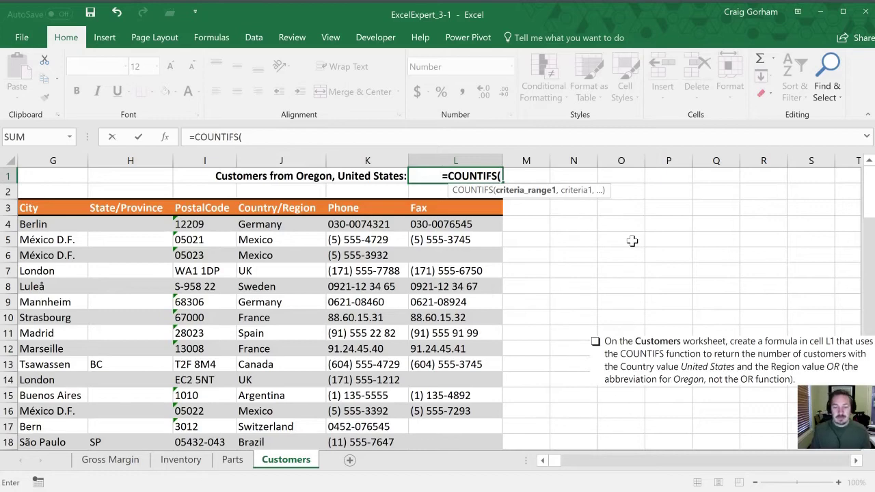
Step: Add the absolute range $J$4:$J$94 with criterion "United States" to the L1 formula
click(253, 225)
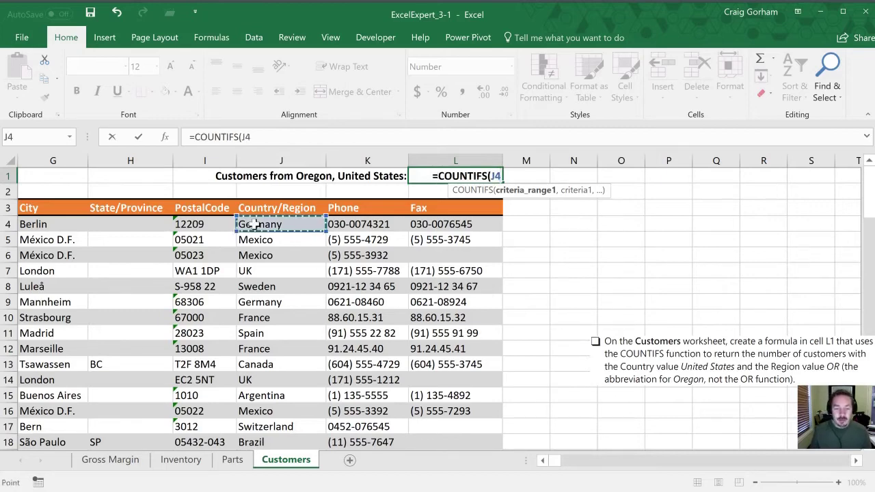
key(ctrl+shift+Down)
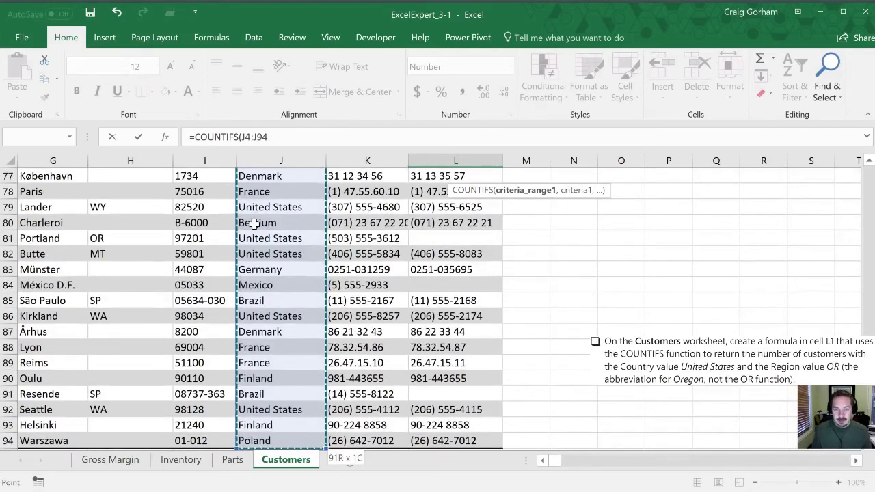
key(F4)
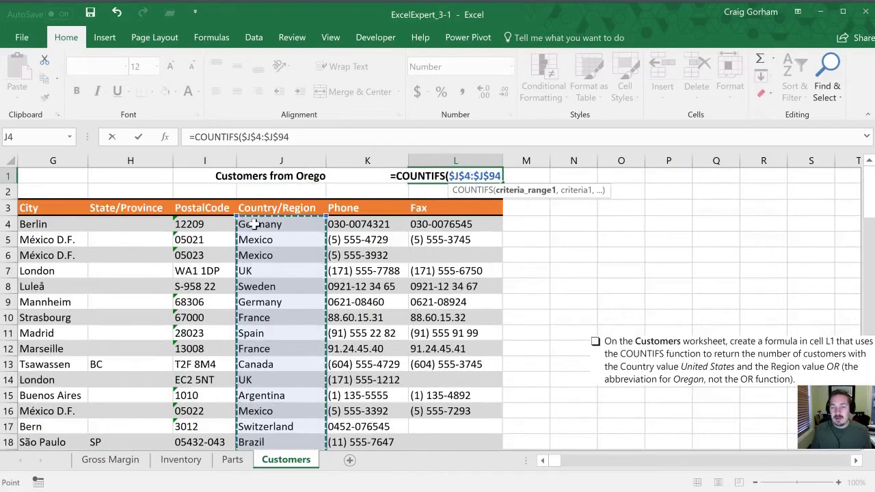
text(,)
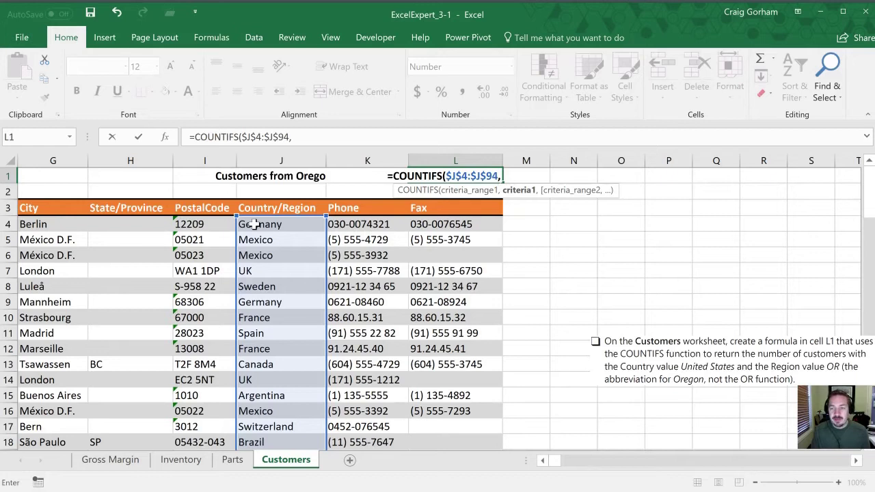
text(")
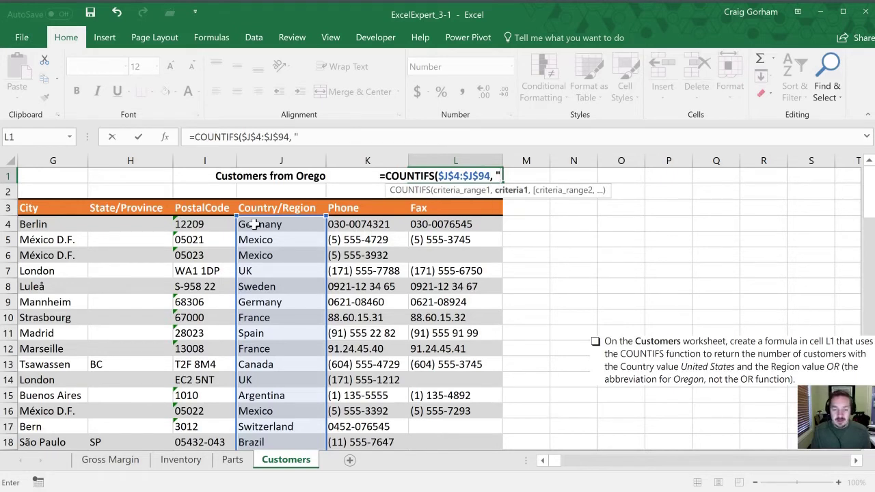
text(Unite)
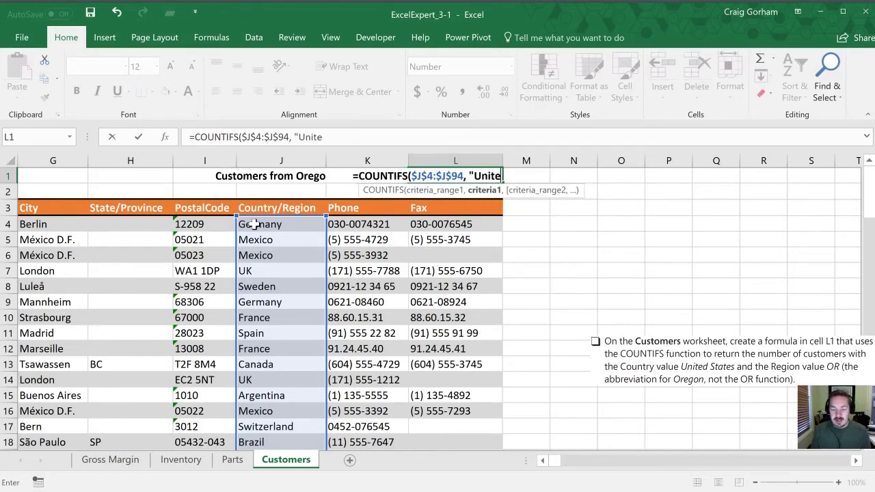
text(d States)
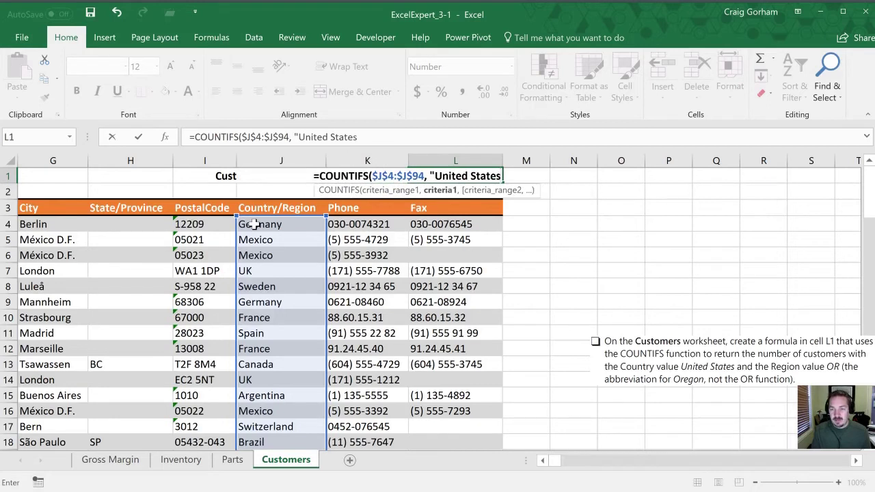
text(",)
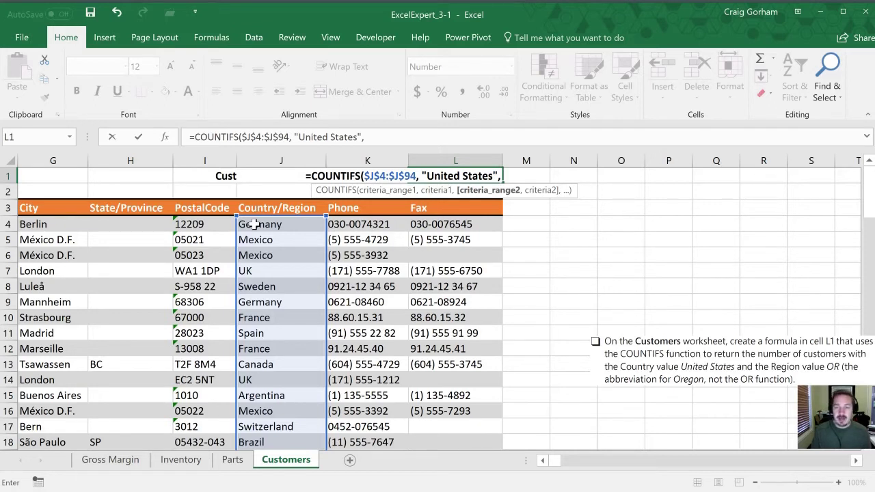
Step: Add H4:$H$94 as the second criteria range, correcting its end row to 94
click(125, 220)
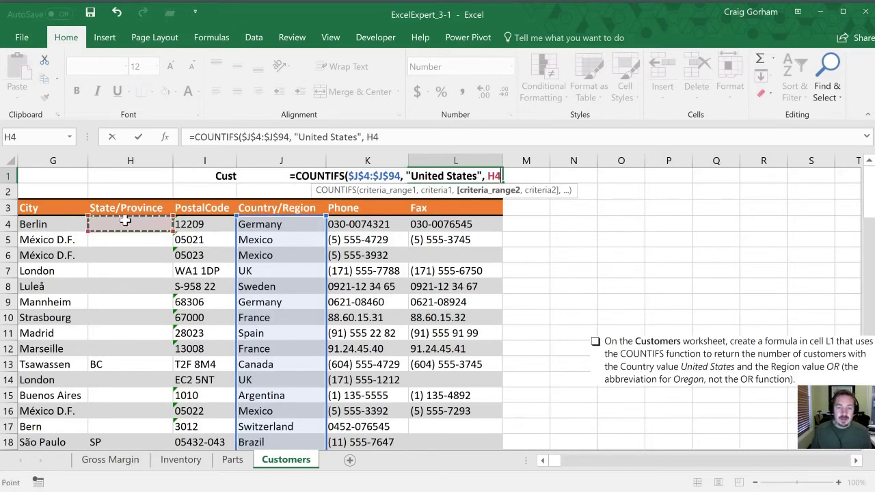
key(ctrl+shift+Down)
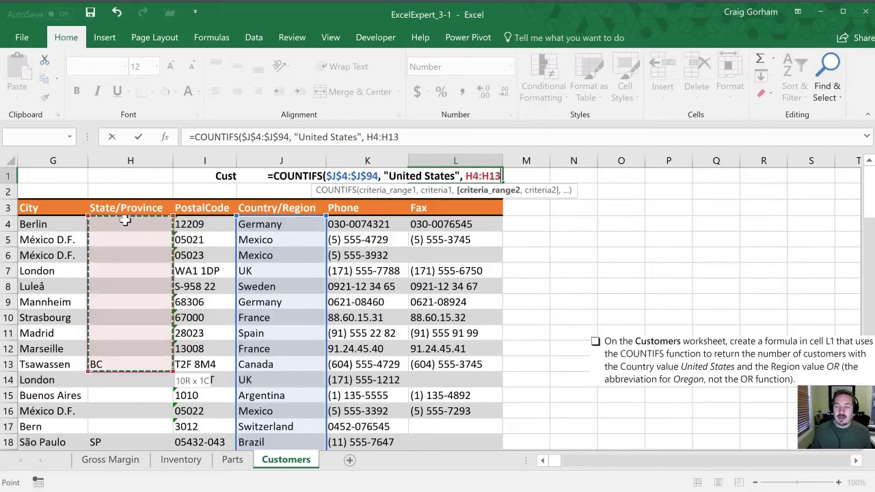
key(ctrl+shift+Down)
key(ctrl+shift+Down)
key(ctrl+shift+Down)
key(ctrl+shift+Down)
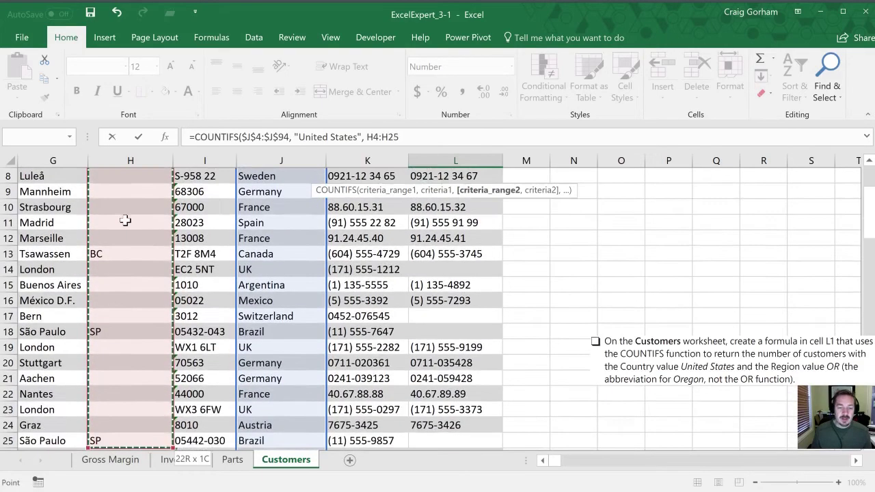
key(ctrl+shift+Down)
key(ctrl+shift+Down)
key(ctrl+shift+Down)
key(ctrl+shift+Down)
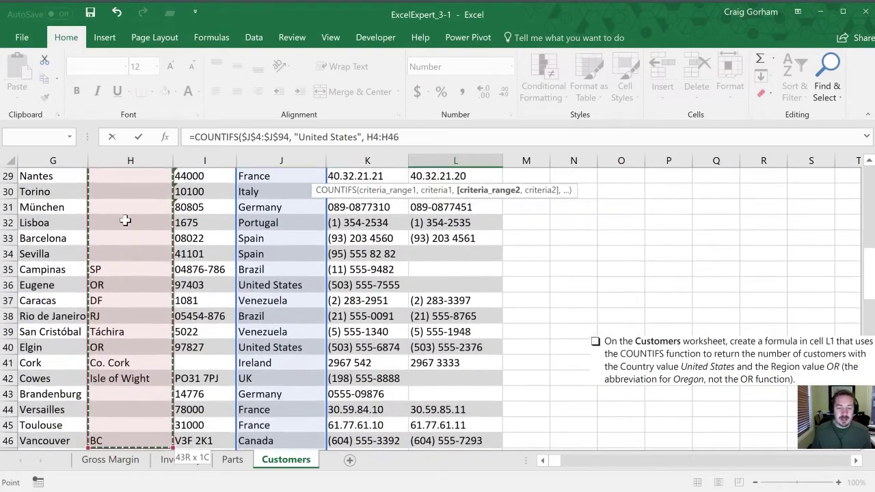
key(ctrl+shift+Down)
key(ctrl+shift+Down)
key(ctrl+shift+Down)
key(ctrl+shift+Down)
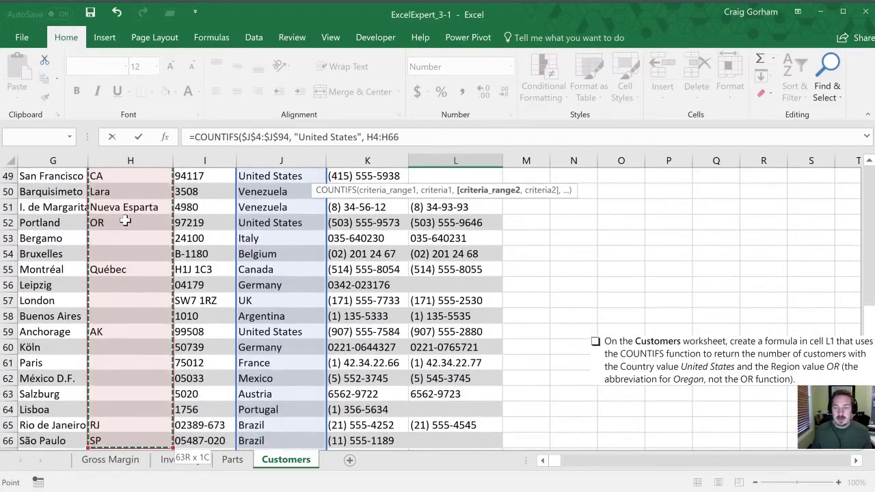
key(ctrl+shift+Down)
key(ctrl+shift+Down)
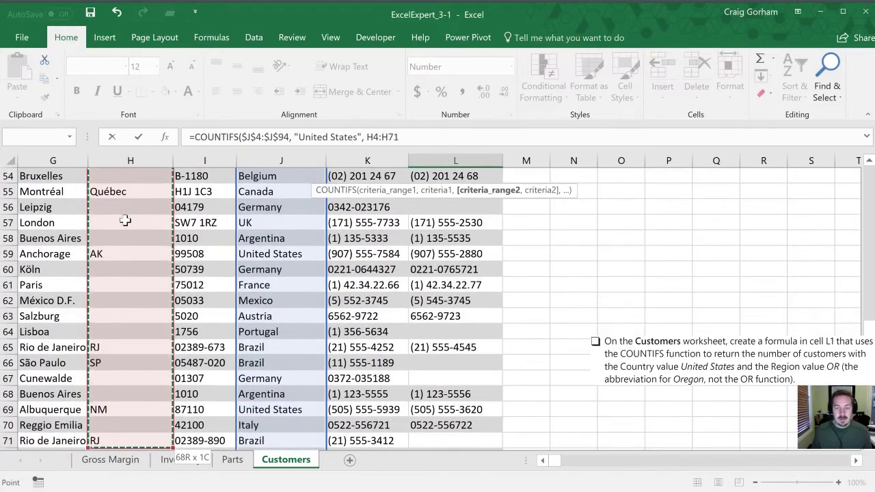
click(402, 137)
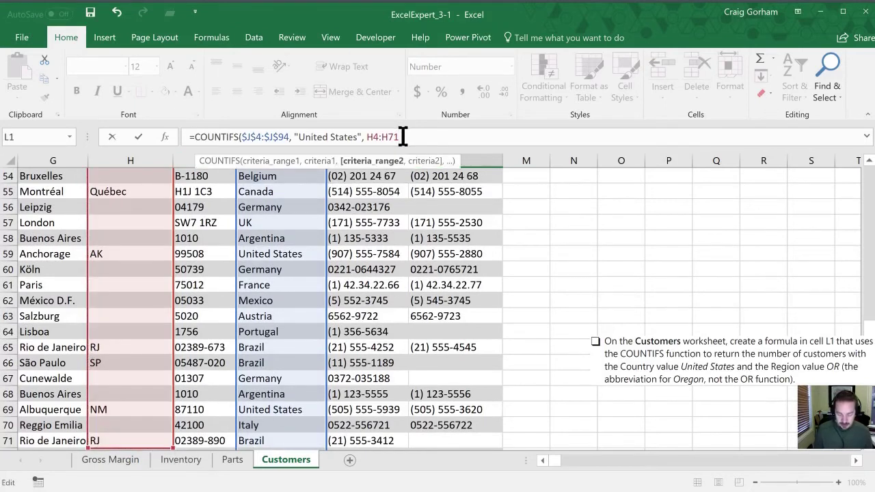
key(BackSpace)
key(BackSpace)
text(94)
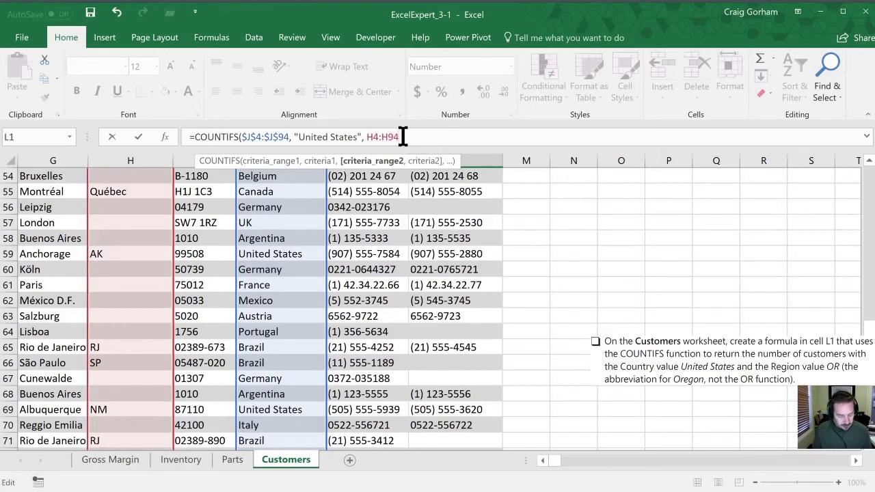
key(F4)
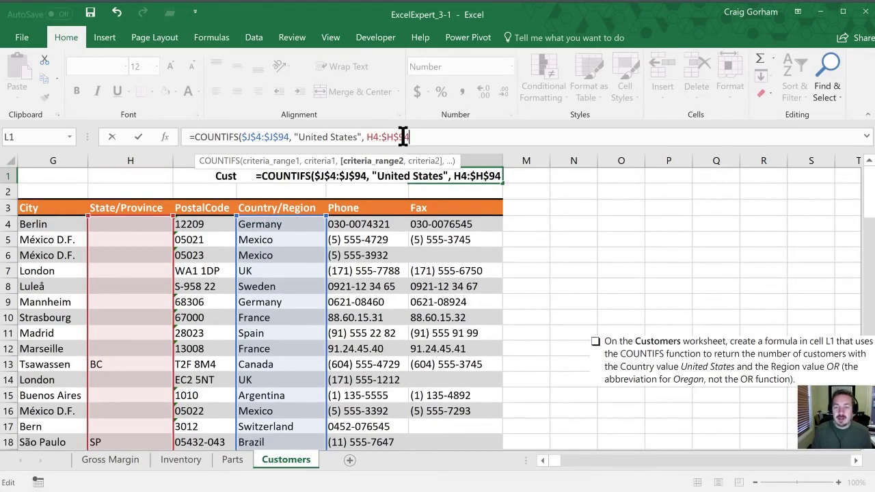
text(,)
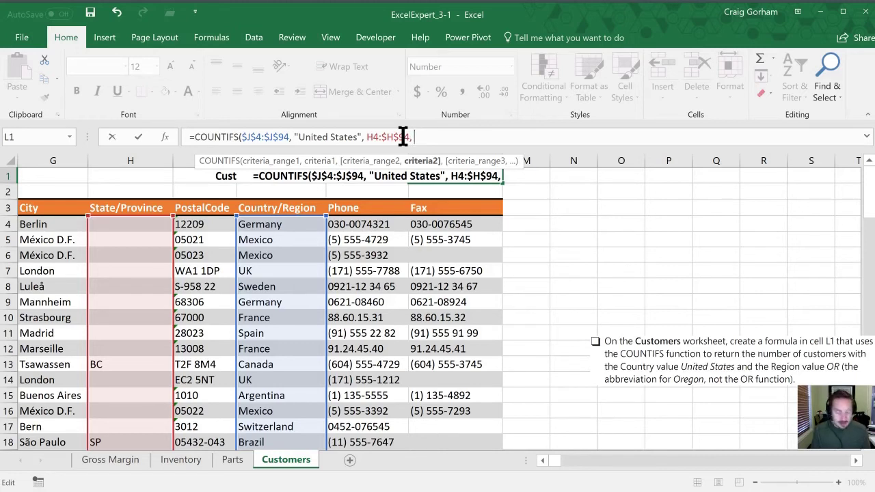
Step: Add the region criterion "OR" and close the COUNTIFS formula
text(")
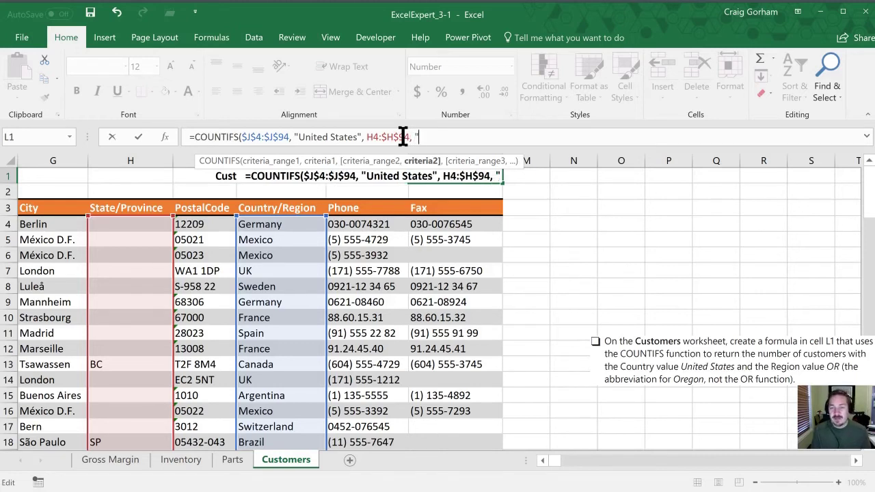
text(OR")
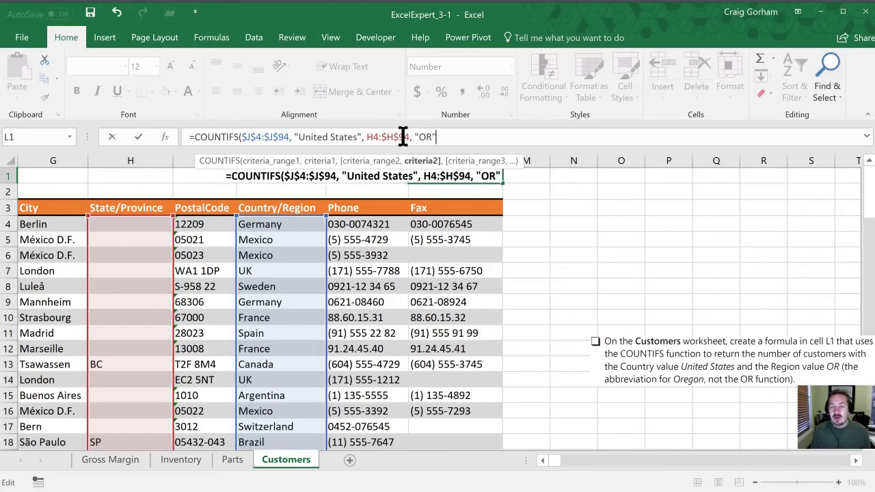
text())
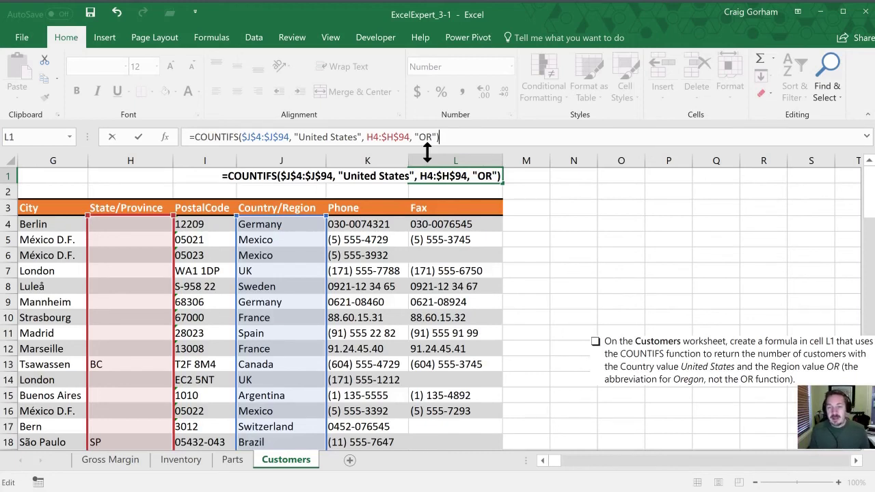
Step: Enter the COUNTIFS formula, returning 4, and check the OR rows 36, 40, 52 and 81
key(Return)
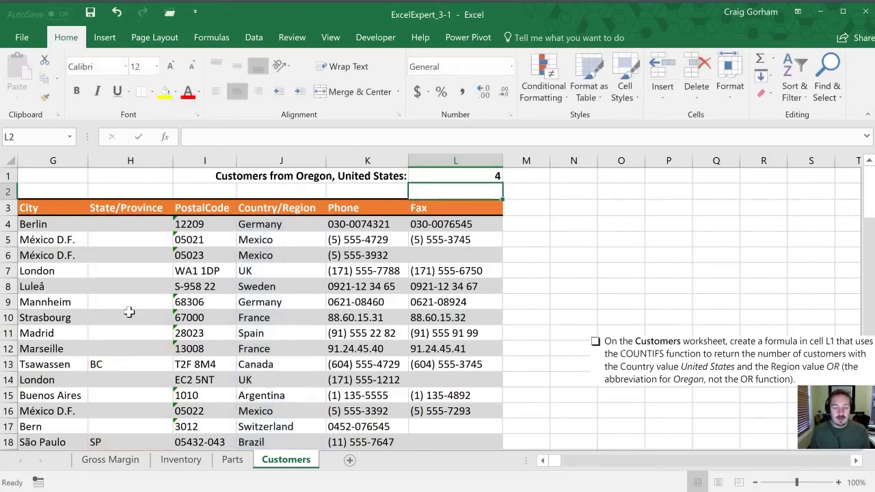
scroll(127, 307, down, 8)
scroll(130, 303, down, 1)
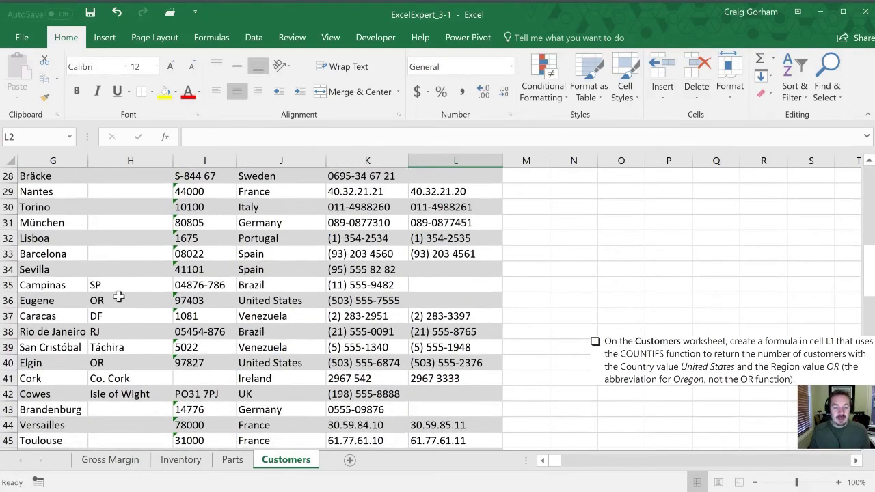
click(115, 301)
scroll(135, 293, down, 2)
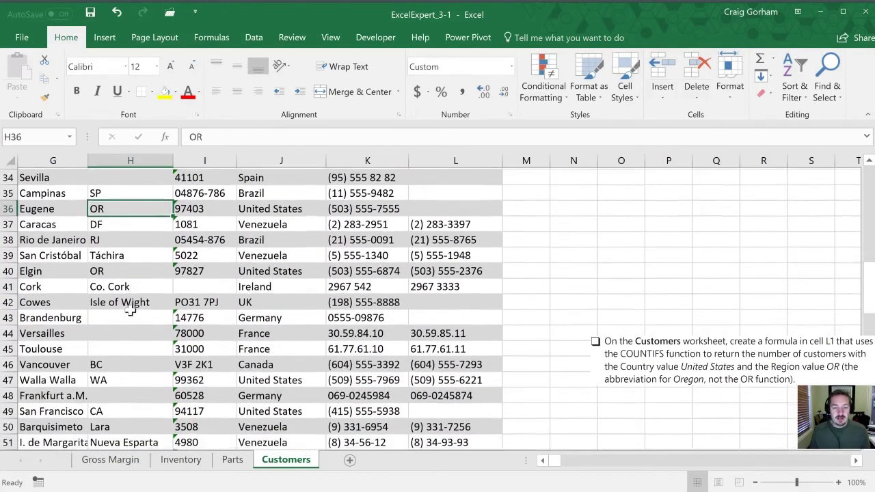
click(126, 269)
scroll(126, 270, down, 5)
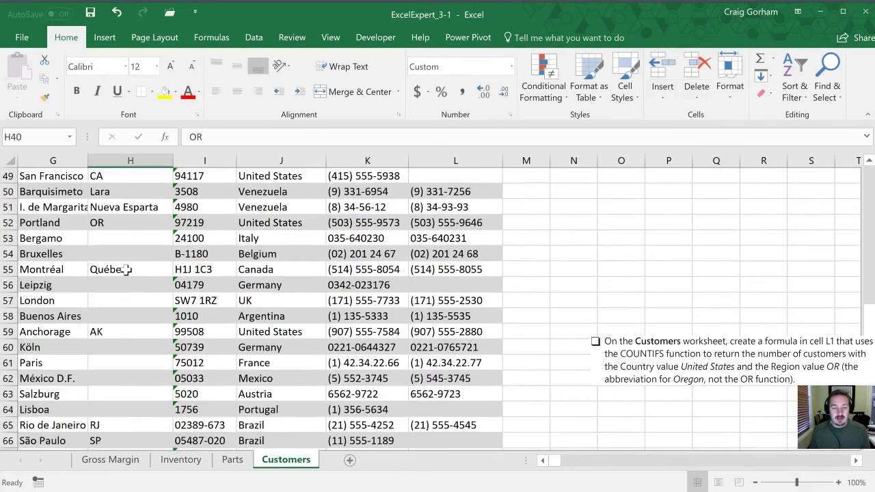
click(140, 222)
scroll(123, 246, down, 5)
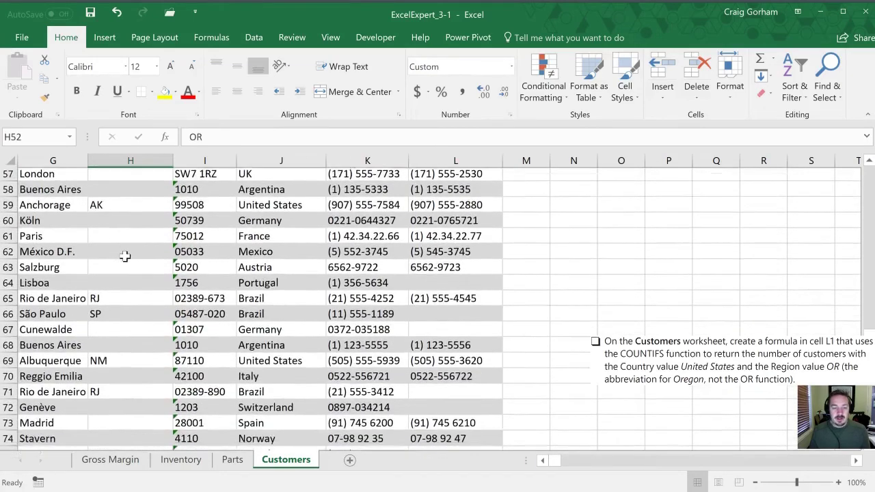
scroll(125, 256, down, 5)
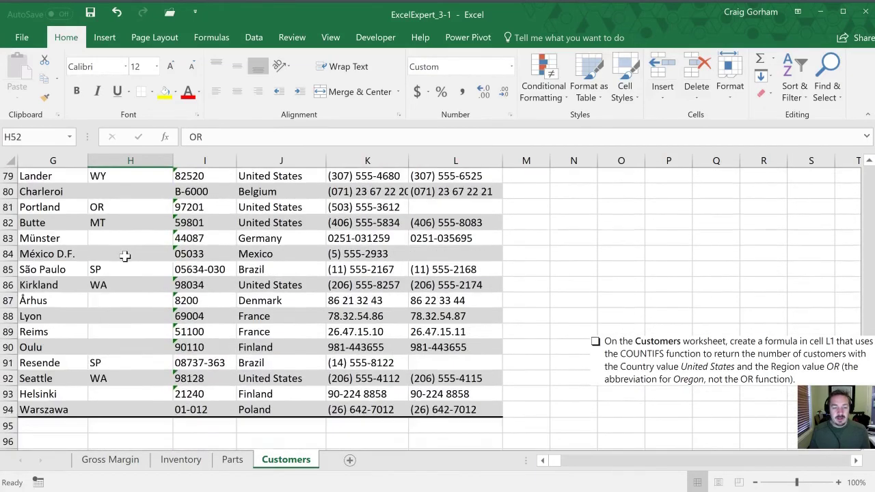
click(114, 207)
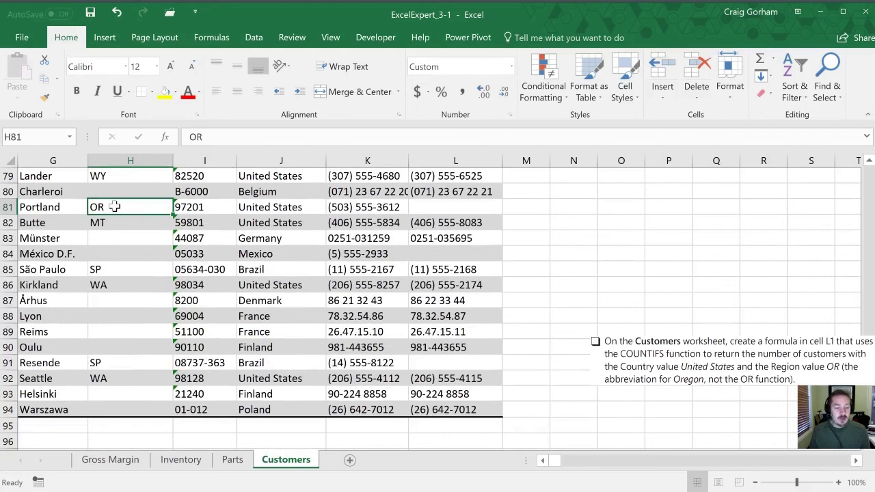